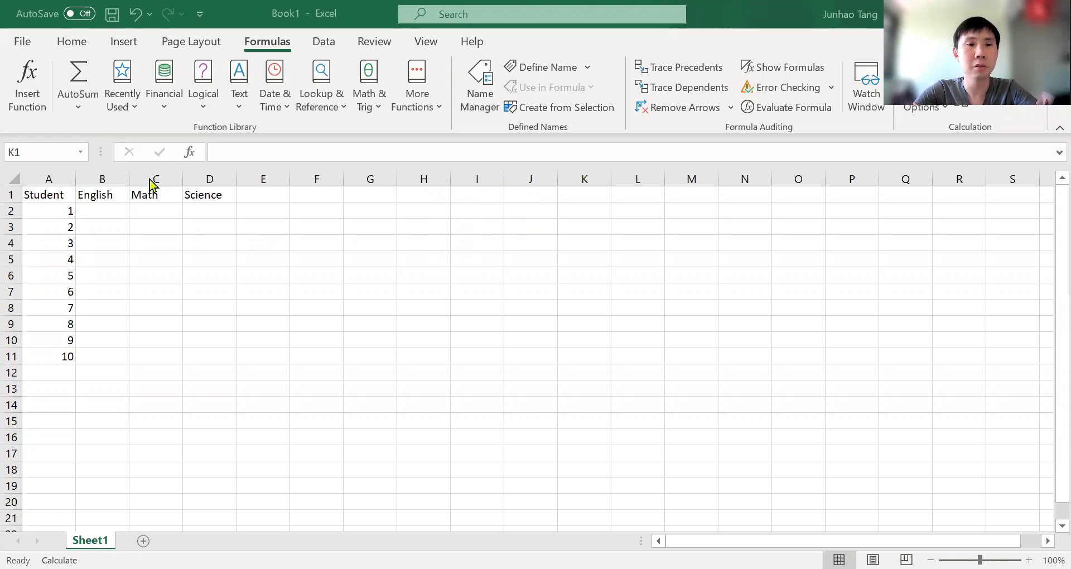
# - Go over the student numbers in A2:A11 and the subject headings in B1:D1
pyautogui.press('Left')
pyautogui.press('Left')
pyautogui.press('Left')
pyautogui.press('Left')
pyautogui.press('Left')
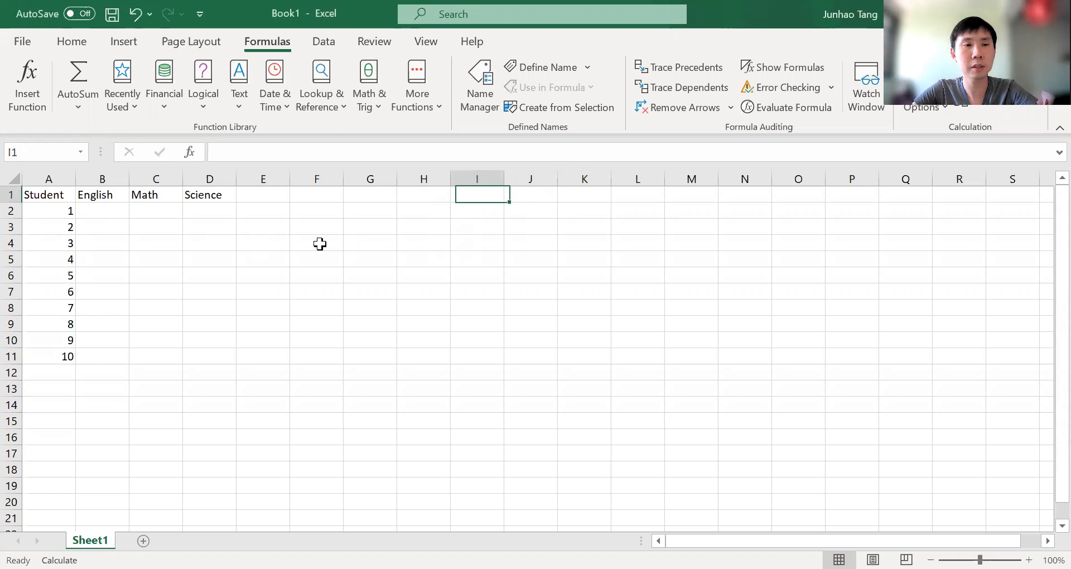
pyautogui.click(51, 210)
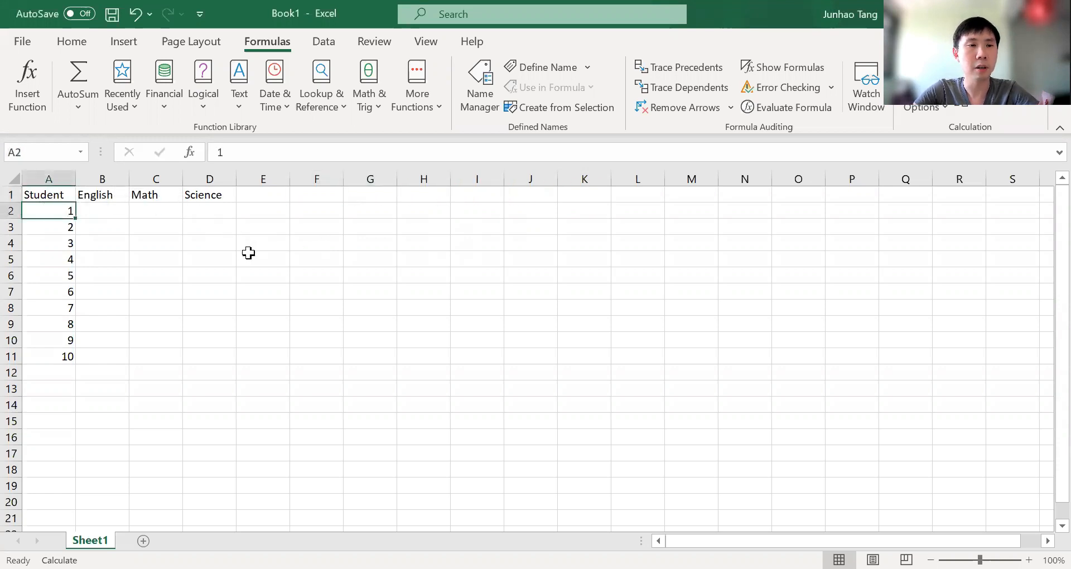
pyautogui.hotkey('ctrl', 'shift', 'Down')
pyautogui.press('Up')
pyautogui.press('Right')
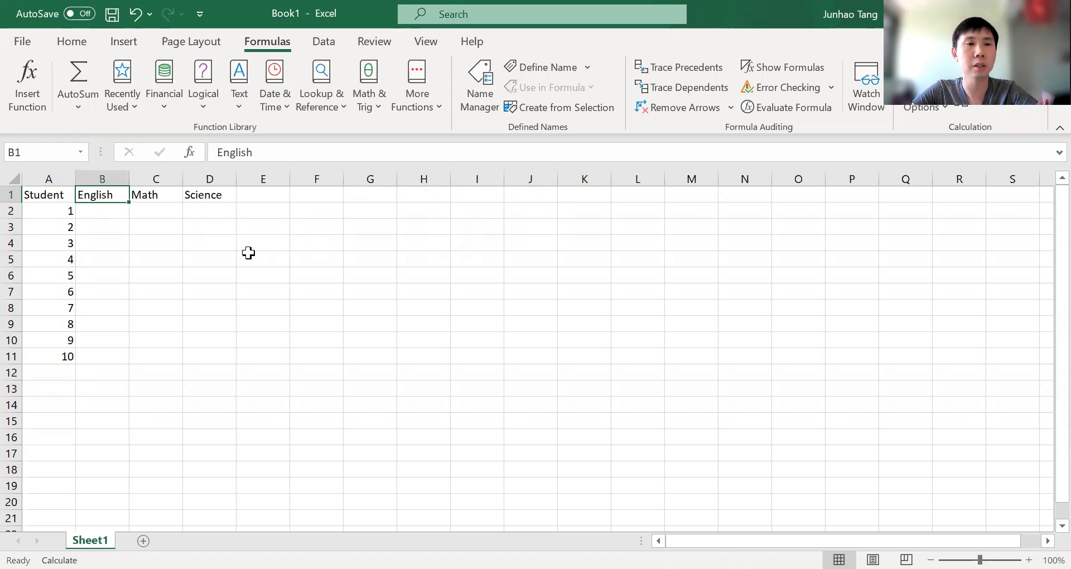
pyautogui.hotkey('shift', 'Right')
pyautogui.hotkey('shift', 'Right')
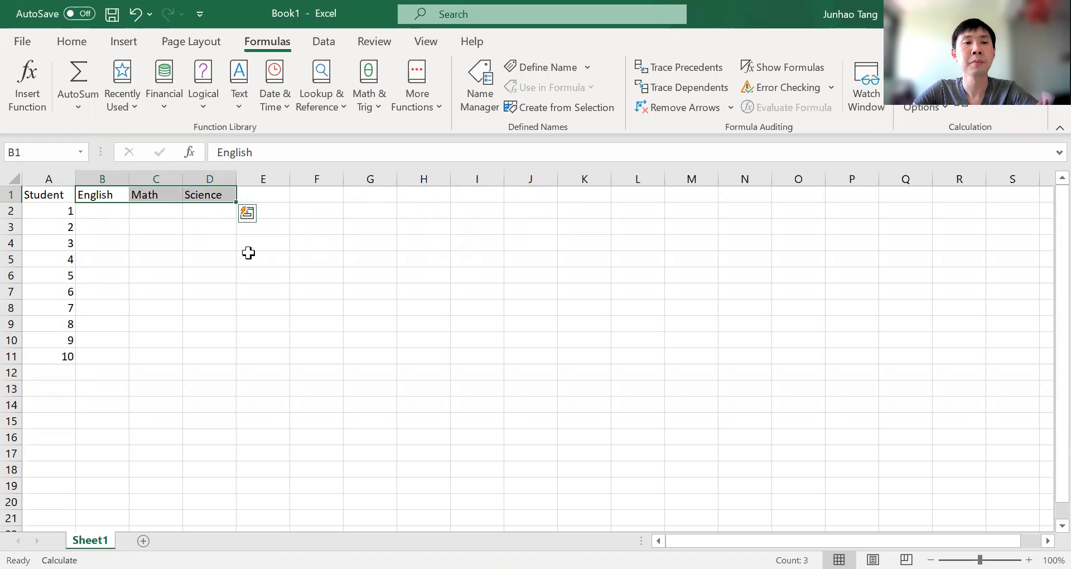
# - Enter the scores 54, 67 and 91 for student 1 in B2:D2
pyautogui.press('Down')
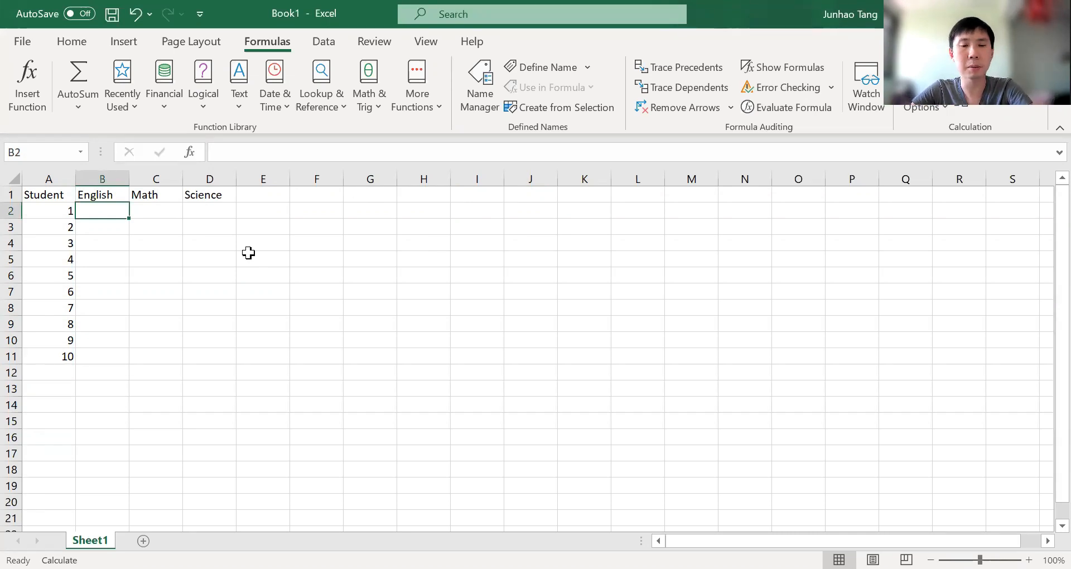
pyautogui.write('54')
pyautogui.press('Tab')
pyautogui.write('67')
pyautogui.press('Tab')
pyautogui.write('91')
pyautogui.press('Left')
pyautogui.press('Right')
pyautogui.press('Left')
pyautogui.press('Left')
pyautogui.press('Right')
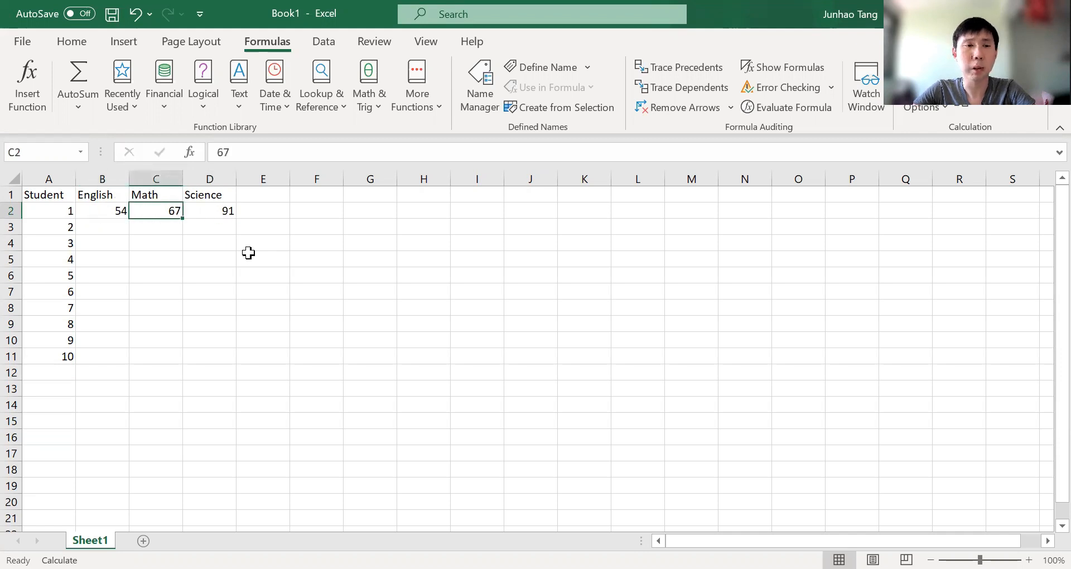
# - Clear student 1's manually entered scores from B2:D2
pyautogui.press('Left')
pyautogui.press('Down')
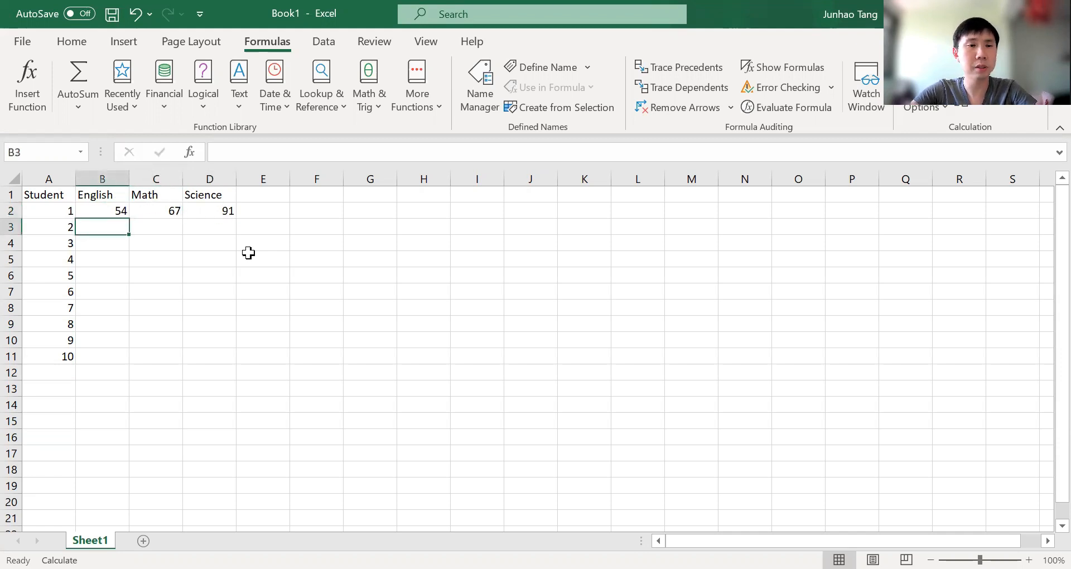
pyautogui.hotkey('shift', 'Right')
pyautogui.hotkey('shift', 'Right')
pyautogui.hotkey('shift', 'Right')
pyautogui.press('Left')
pyautogui.press('Right')
pyautogui.hotkey('shift', 'Right')
pyautogui.hotkey('shift', 'Right')
pyautogui.press('Down')
pyautogui.press('Up')
pyautogui.press('Up')
pyautogui.hotkey('shift', 'Right')
pyautogui.hotkey('shift', 'Right')
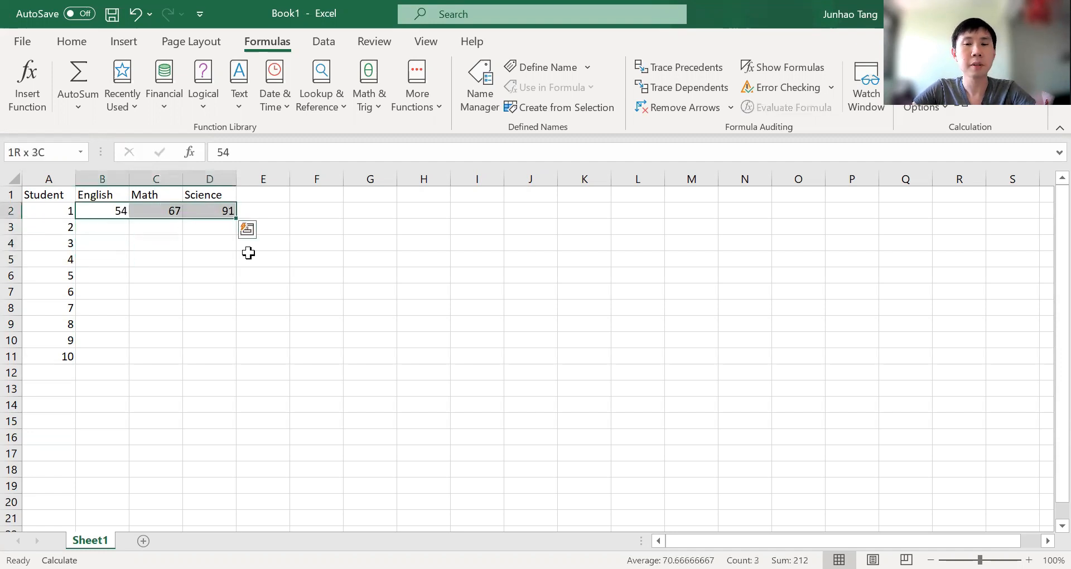
pyautogui.press('Delete')
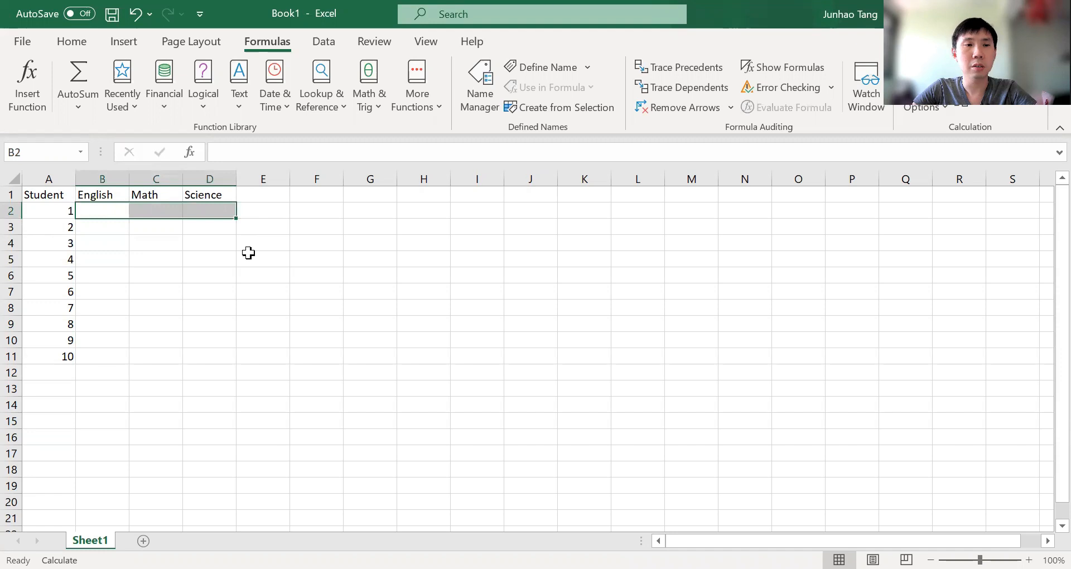
# - Enter the formula =RAND() in B2 for student 1's English score
pyautogui.press('Left')
pyautogui.press('Right')
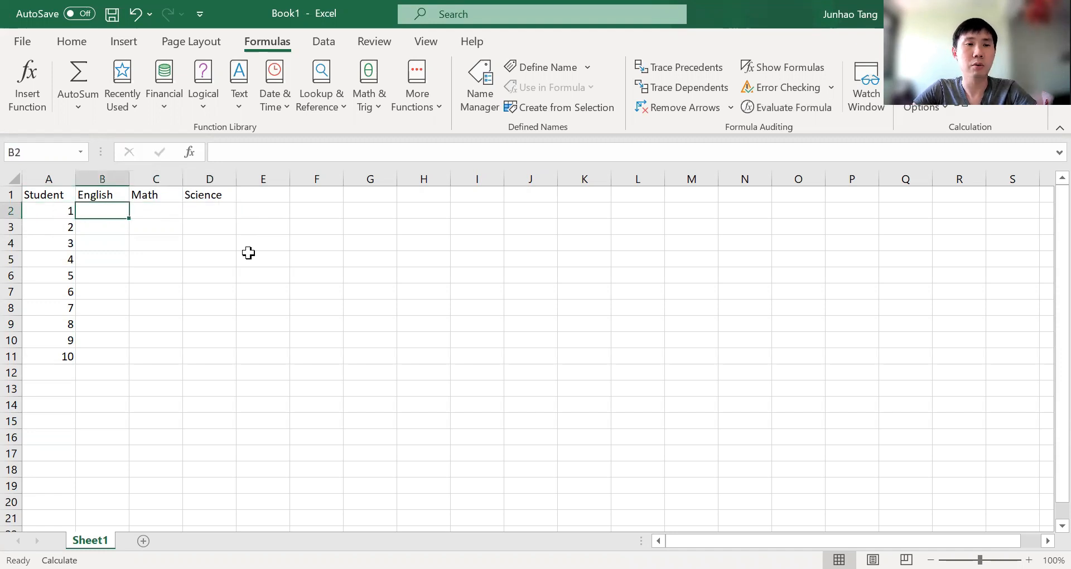
pyautogui.write('=')
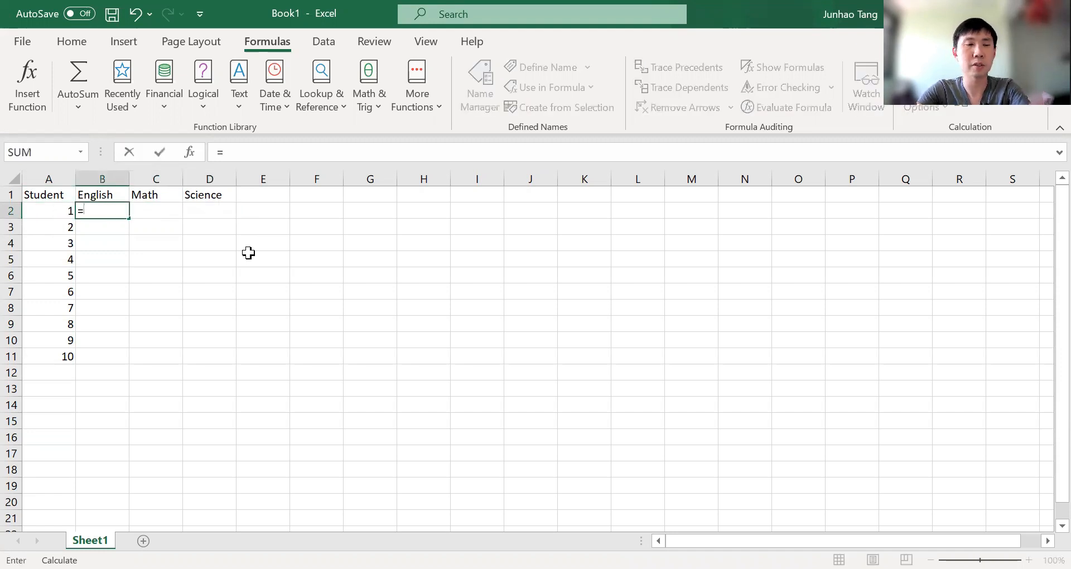
pyautogui.write('RA')
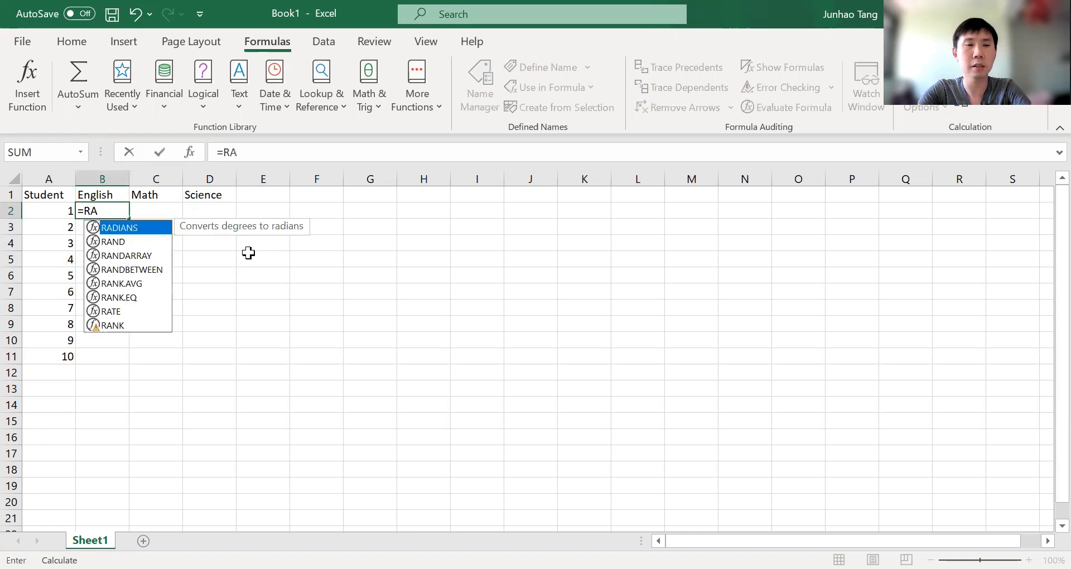
pyautogui.write('ND()')
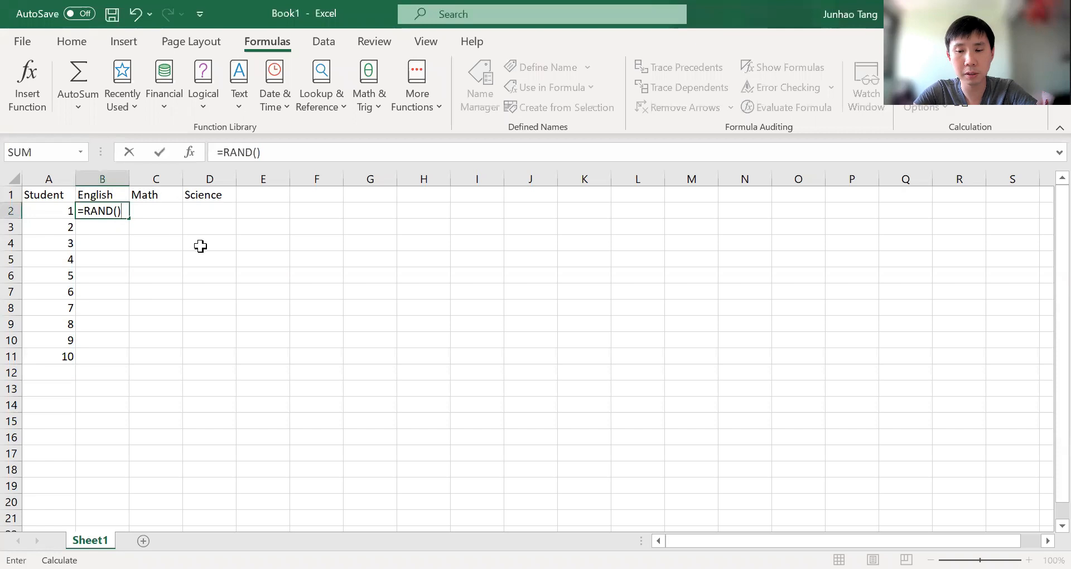
pyautogui.press('Return')
pyautogui.press('Up')
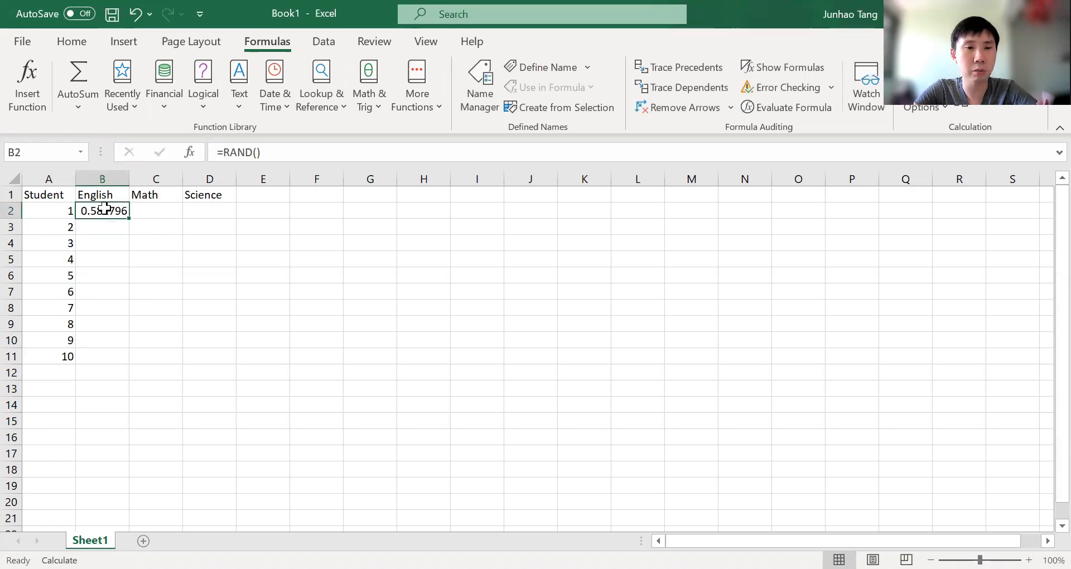
# - View the description and arguments of the RAND function in B2, then close them without changes
pyautogui.click(193, 155)
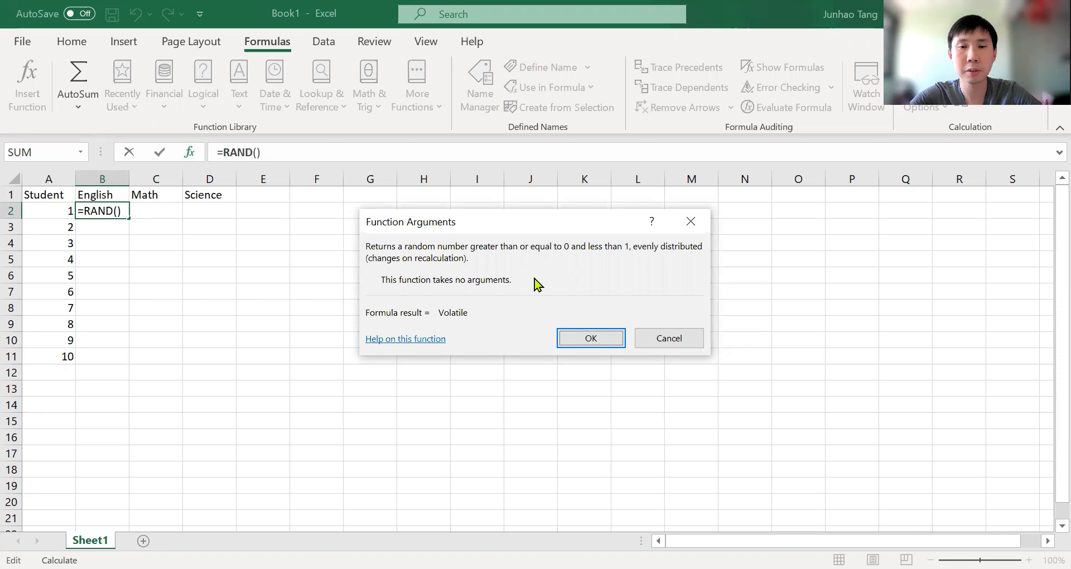
pyautogui.click(649, 340)
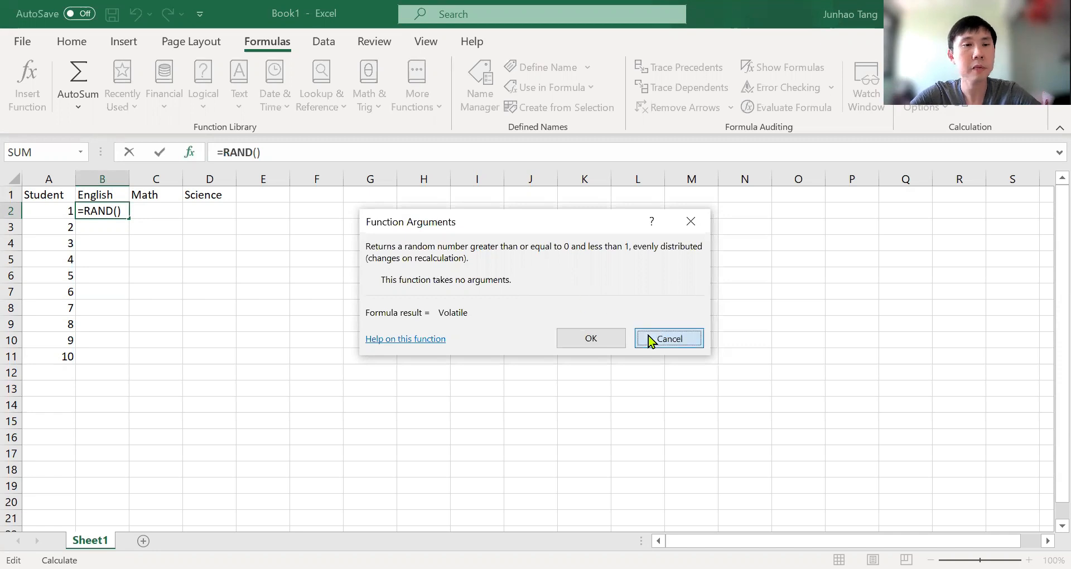
pyautogui.press('Right')
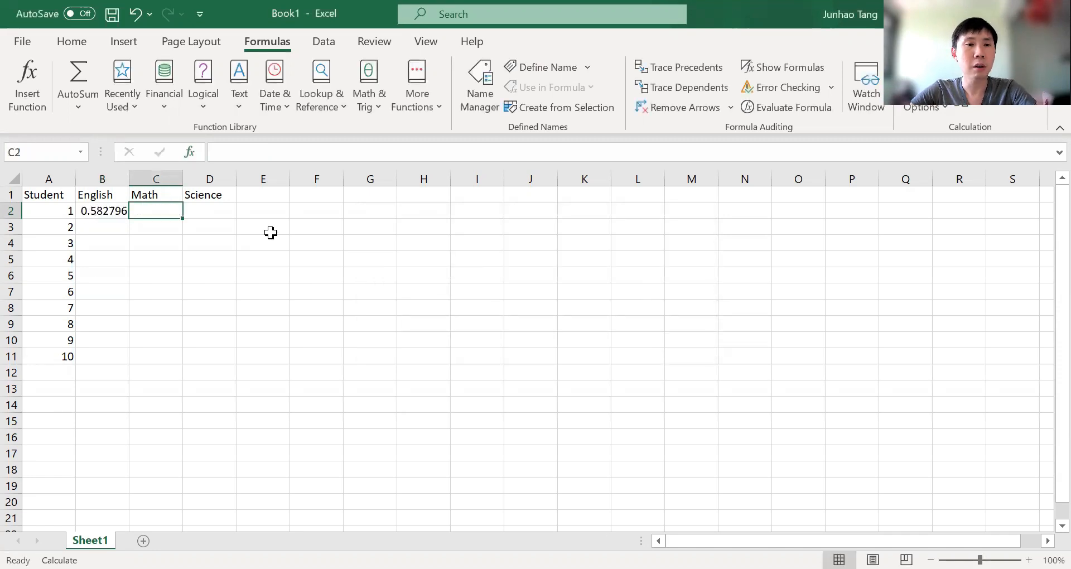
pyautogui.press('Left')
pyautogui.press('Right')
pyautogui.press('Left')
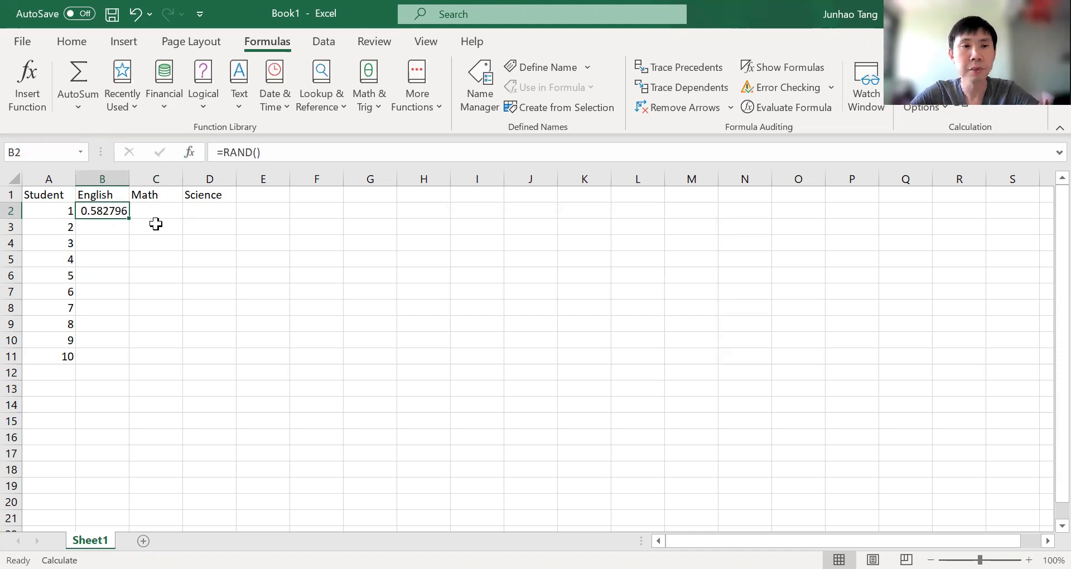
# - Extend the formula in B2 to =RAND()*100
pyautogui.click(321, 159)
pyautogui.write('*')
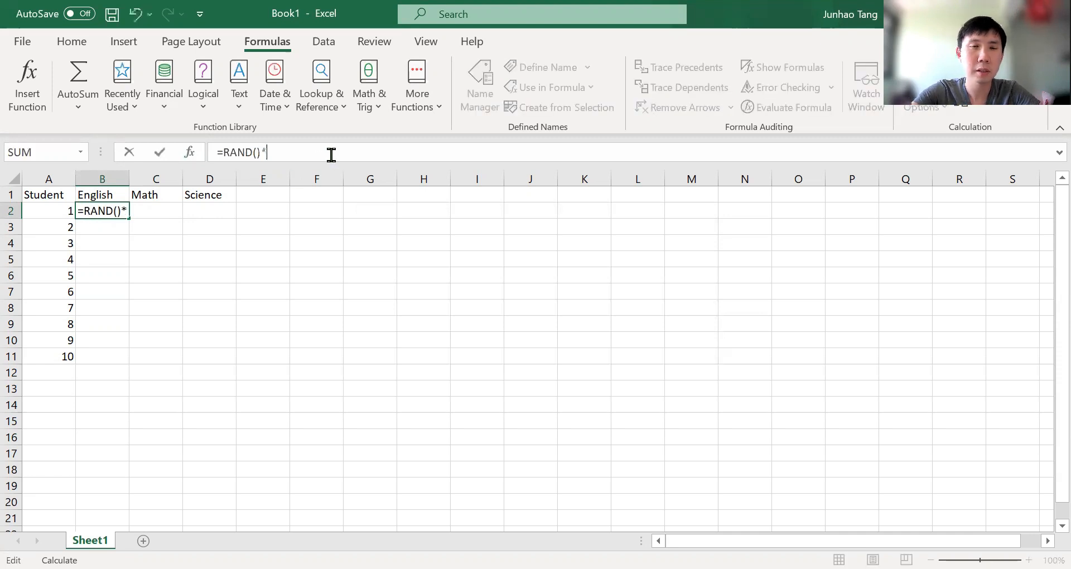
pyautogui.write('10')
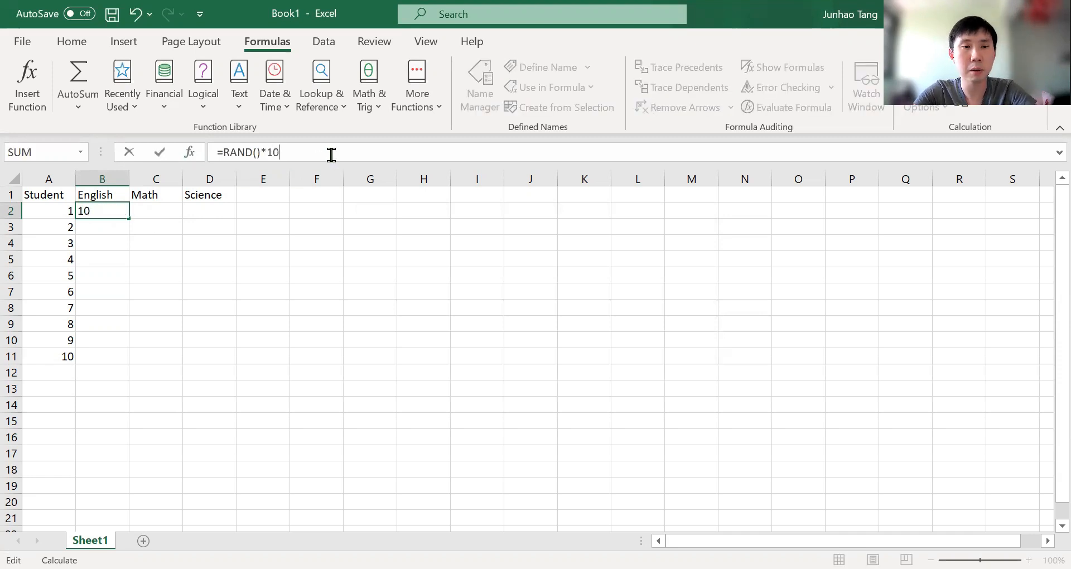
pyautogui.press('Return')
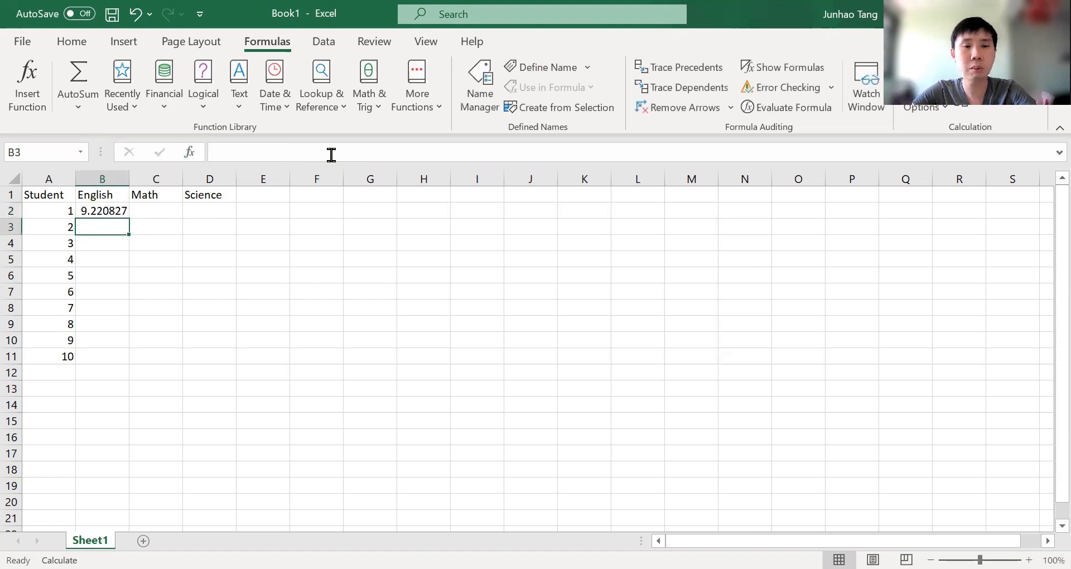
# - Copy the formula in B2 to the Math and Science cells C2 and D2
pyautogui.press('Up')
pyautogui.hotkey('ctrl', 'c')
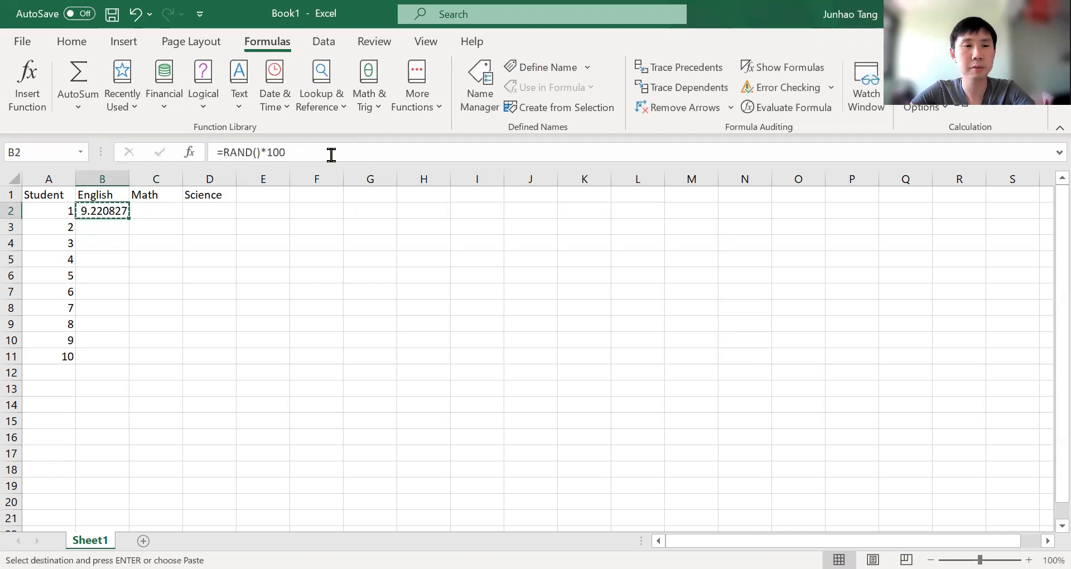
pyautogui.press('Right')
pyautogui.hotkey('ctrl', 'v')
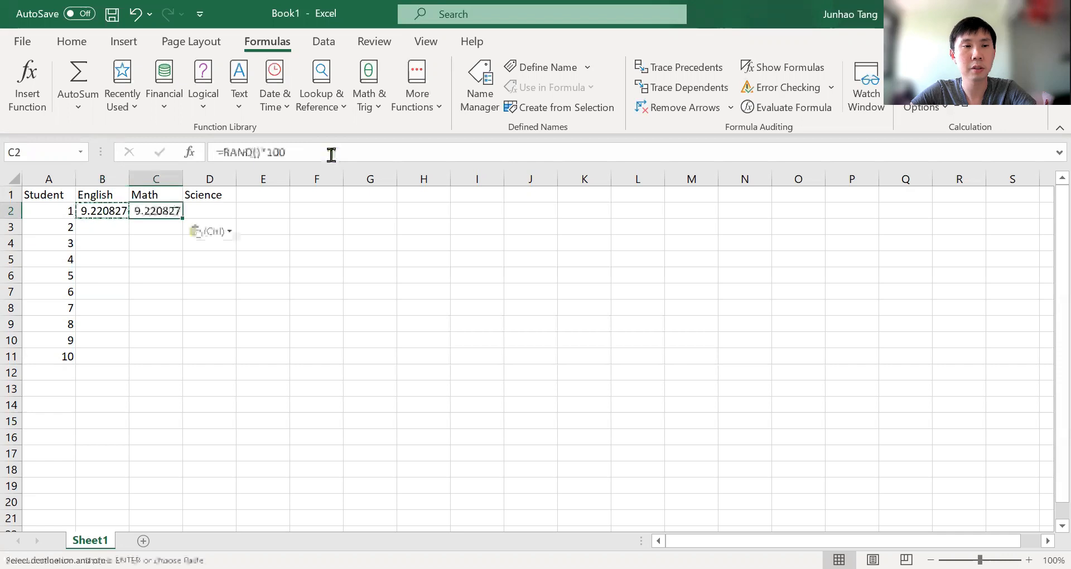
pyautogui.press('Right')
pyautogui.hotkey('ctrl', 'v')
pyautogui.press('Return')
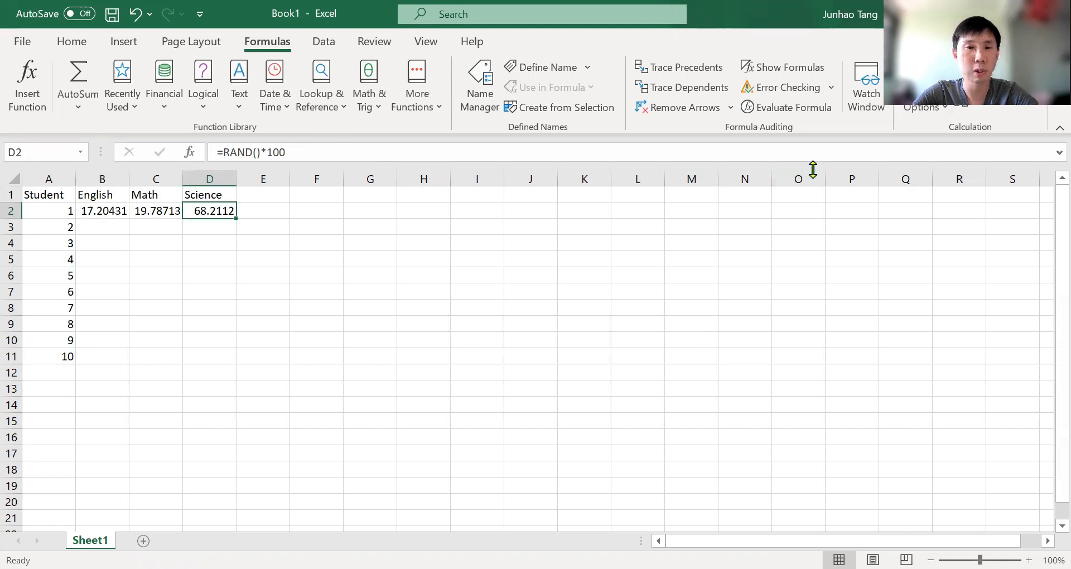
# - Fill the row 2 score formulas down through B11:D11 and recalculate the sheet
pyautogui.click(116, 227)
pyautogui.press('Left')
pyautogui.hotkey('ctrl', 'Down')
pyautogui.press('Right')
pyautogui.hotkey('shift', 'Right')
pyautogui.hotkey('shift', 'Right')
pyautogui.hotkey('ctrl', 'shift', 'Up')
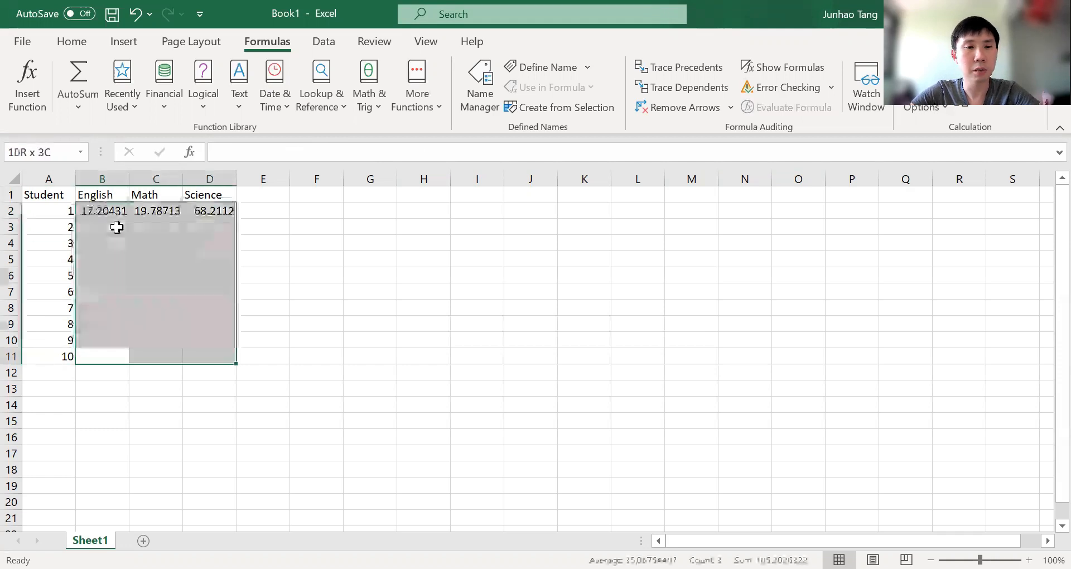
pyautogui.hotkey('ctrl', 'd')
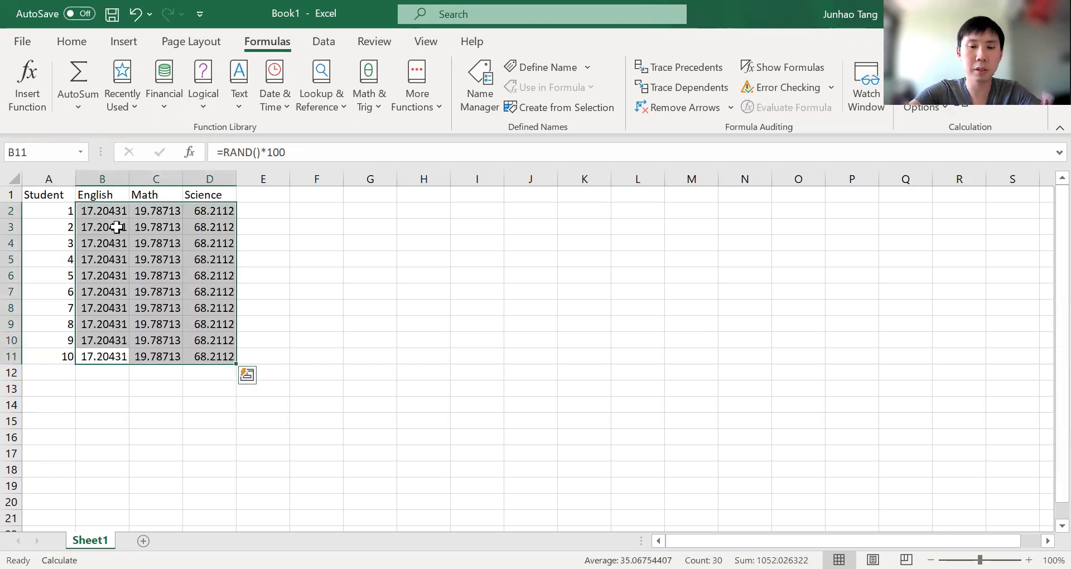
pyautogui.press('F9')
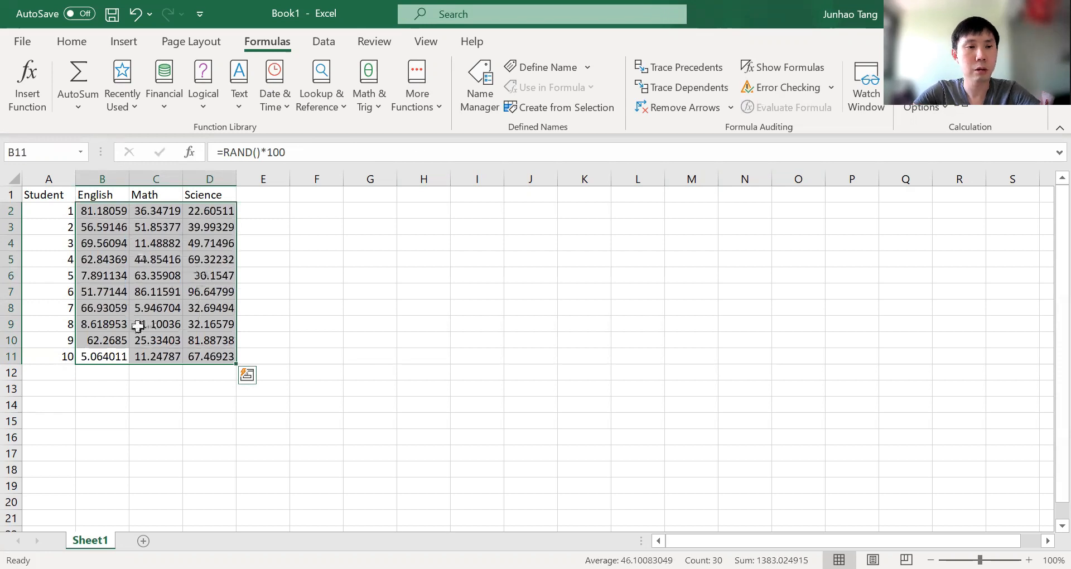
pyautogui.click(117, 211)
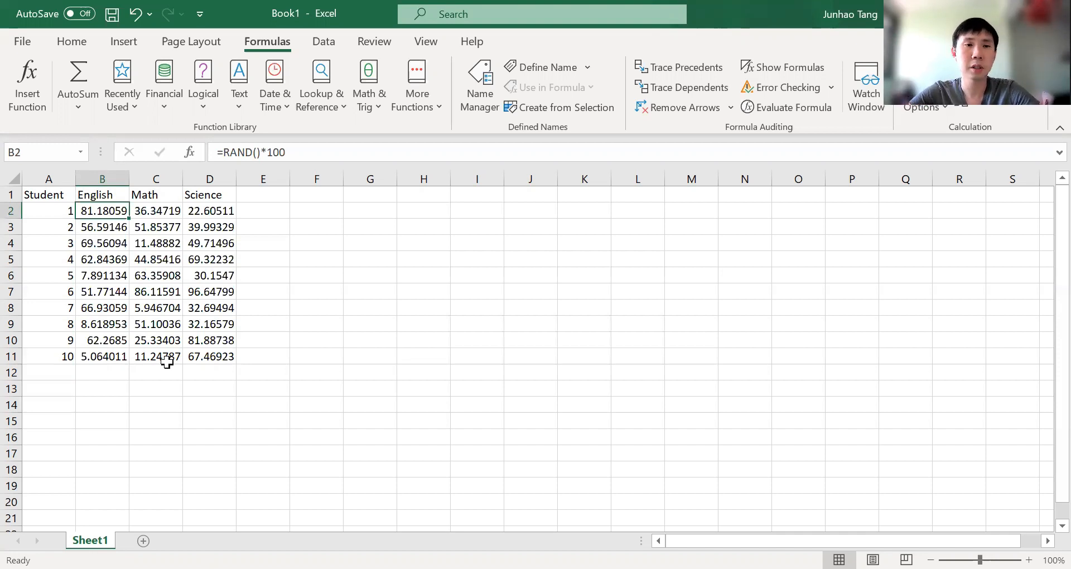
pyautogui.hotkey('shift', 'Right')
pyautogui.hotkey('shift', 'Right')
pyautogui.hotkey('ctrl', 'shift', 'Down')
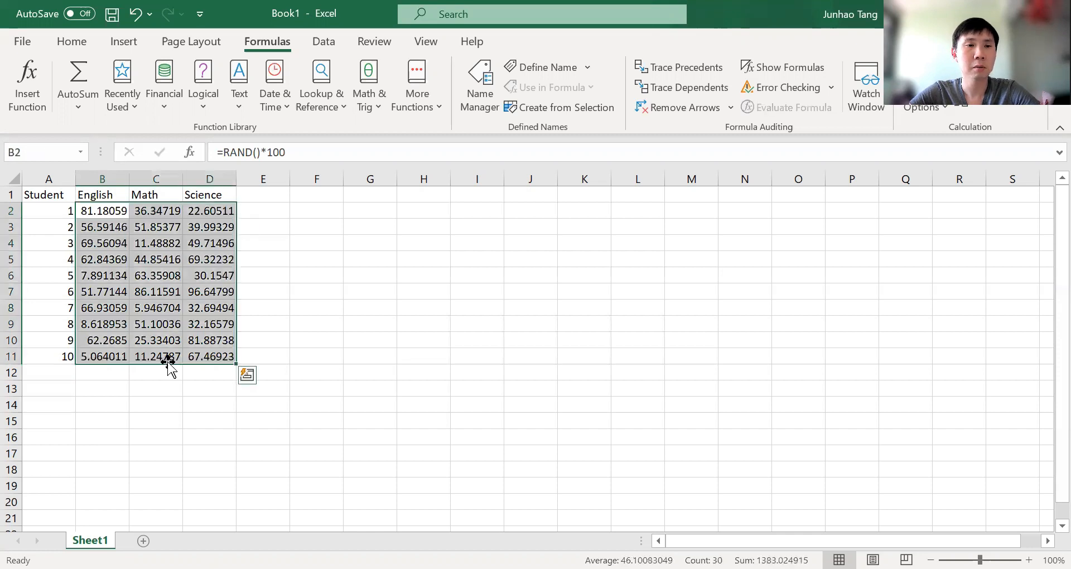
# - Copy the English, Math and Science headings from B1:D1 to F1:H1
pyautogui.press('Up')
pyautogui.hotkey('ctrl', 'shift', 'Right')
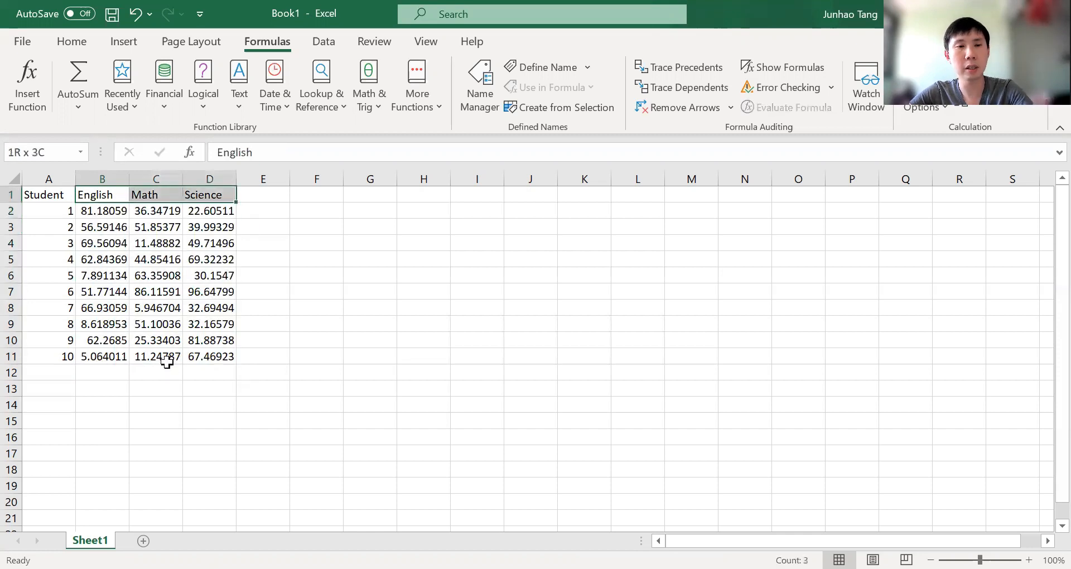
pyautogui.hotkey('ctrl', 'c')
pyautogui.press('Right')
pyautogui.press('Right')
pyautogui.press('Right')
pyautogui.press('Right')
pyautogui.hotkey('ctrl', 'v')
pyautogui.press('Right')
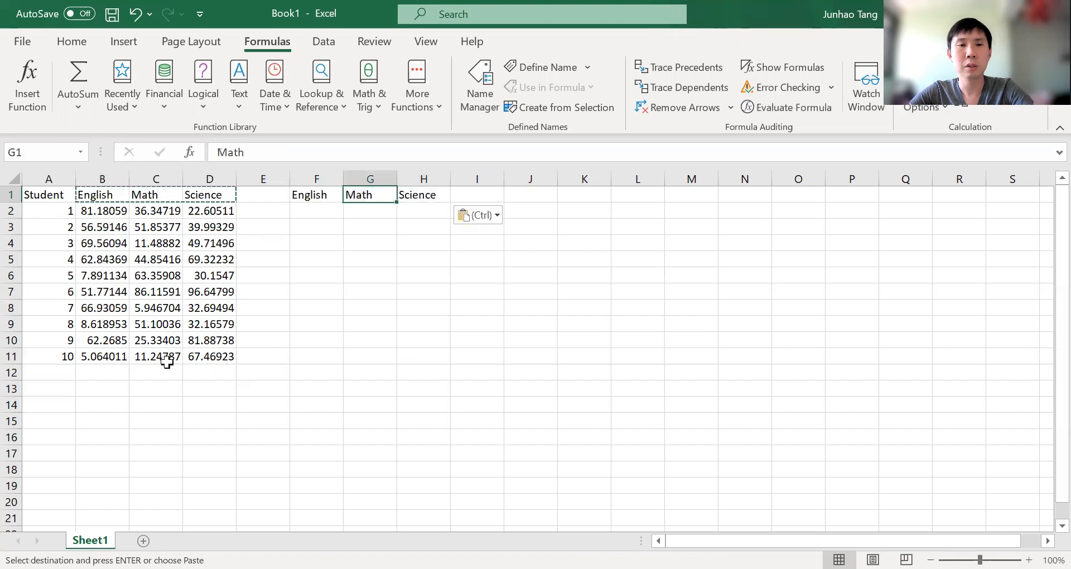
# - Enter the formula =RANDBETWEEN(50,100) in cell F2 under the second English heading
pyautogui.press('Left')
pyautogui.press('Down')
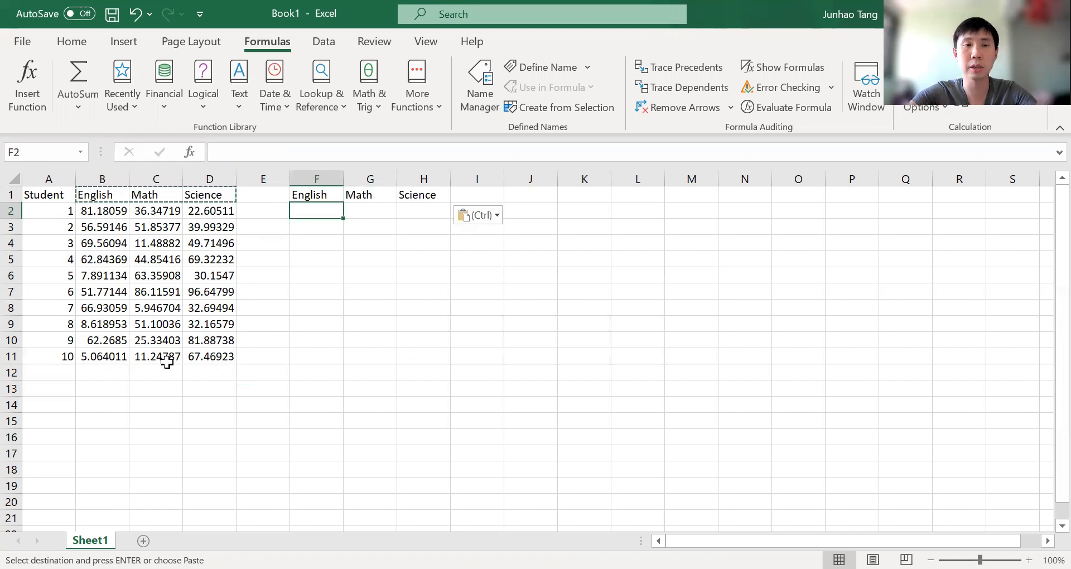
pyautogui.write('=')
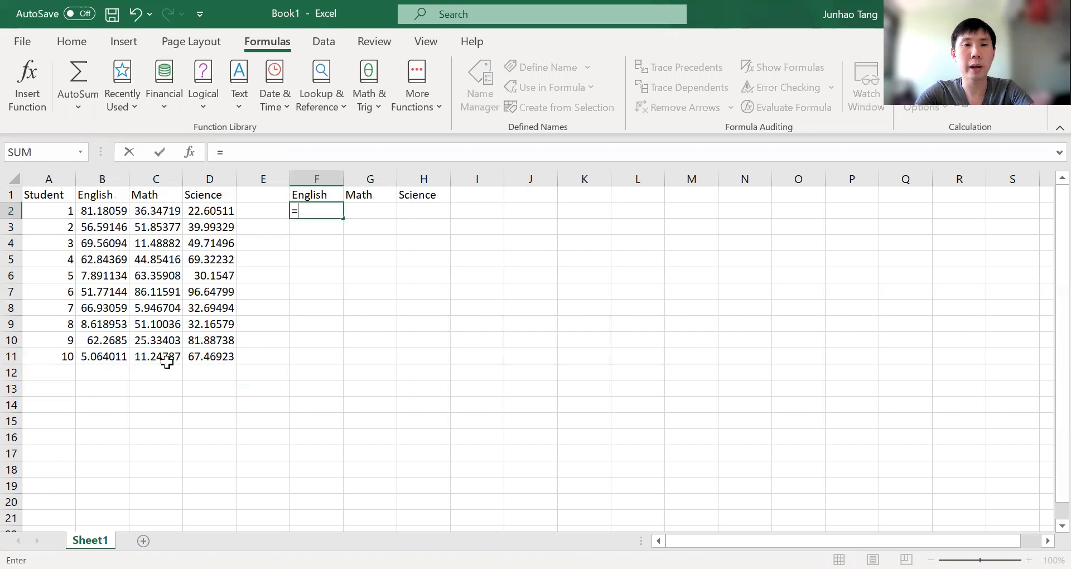
pyautogui.write('RAND')
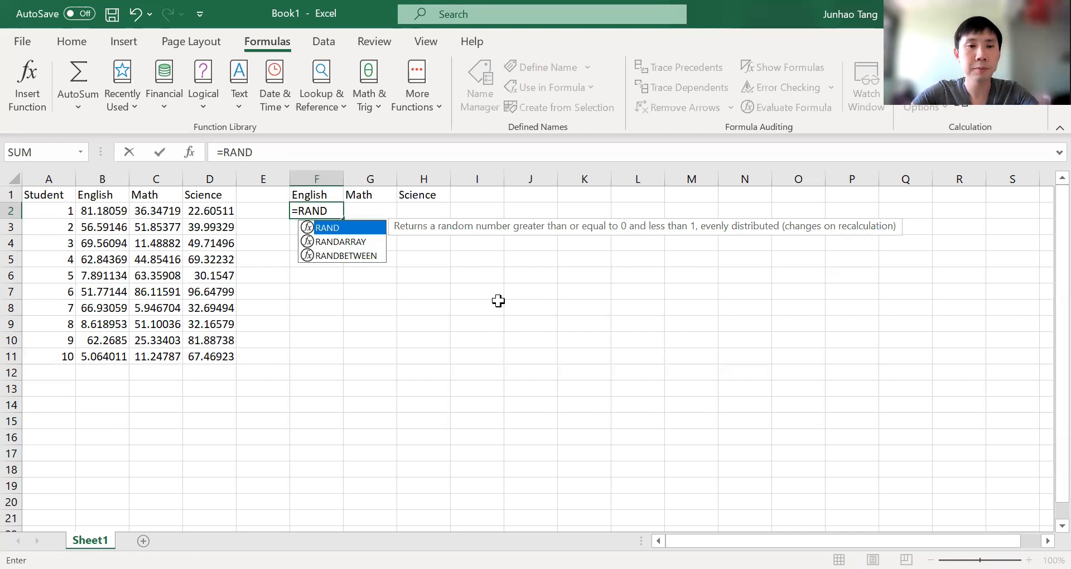
pyautogui.click(336, 258)
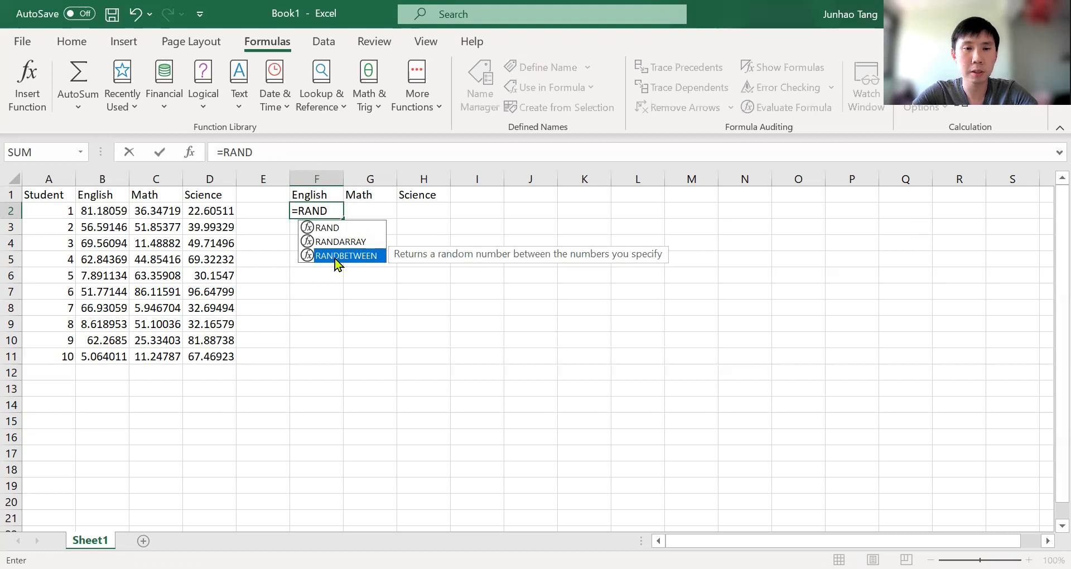
pyautogui.doubleClick(336, 258)
pyautogui.write('50')
pyautogui.write(',')
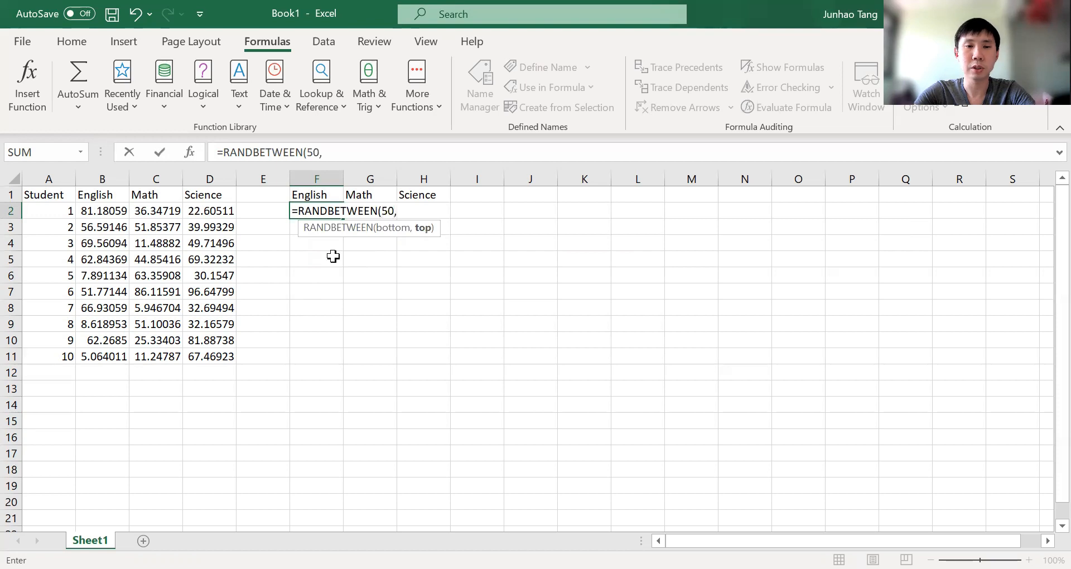
pyautogui.write('100)')
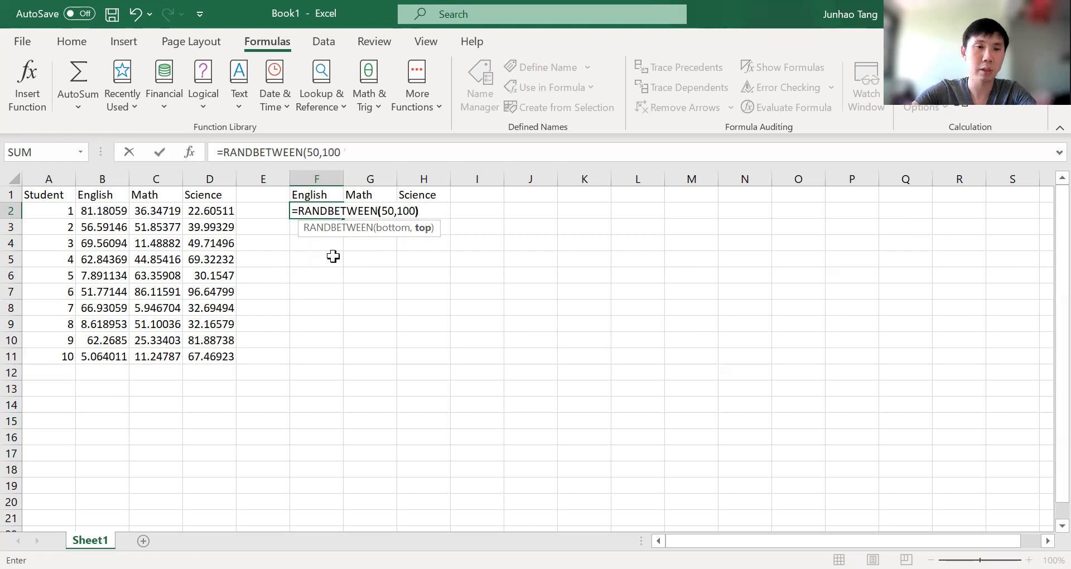
pyautogui.press('Return')
# - Copy the formula in F2 to the Math and Science cells G2 and H2
pyautogui.press('Up')
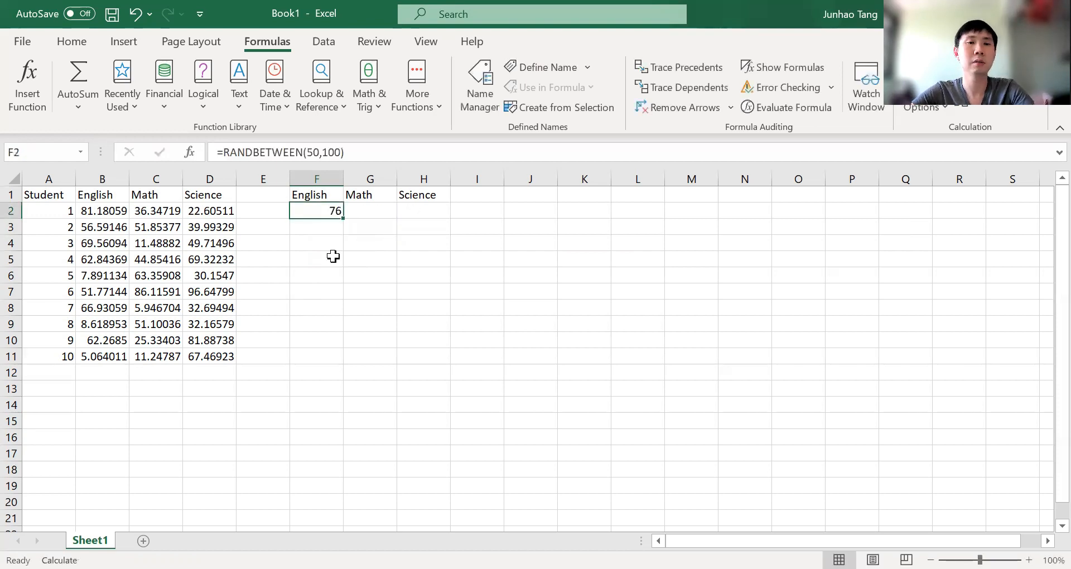
pyautogui.hotkey('ctrl', 'c')
pyautogui.press('Right')
pyautogui.hotkey('shift', 'Right')
pyautogui.hotkey('ctrl', 'v')
# - Fill the row 2 RANDBETWEEN formulas down through F11:H11 and recalculate the sheet
pyautogui.press('Left')
pyautogui.press('Left')
pyautogui.press('Left')
pyautogui.hotkey('ctrl', 'Down')
pyautogui.press('Right')
pyautogui.press('Right')
pyautogui.hotkey('shift', 'Right')
pyautogui.hotkey('shift', 'Right')
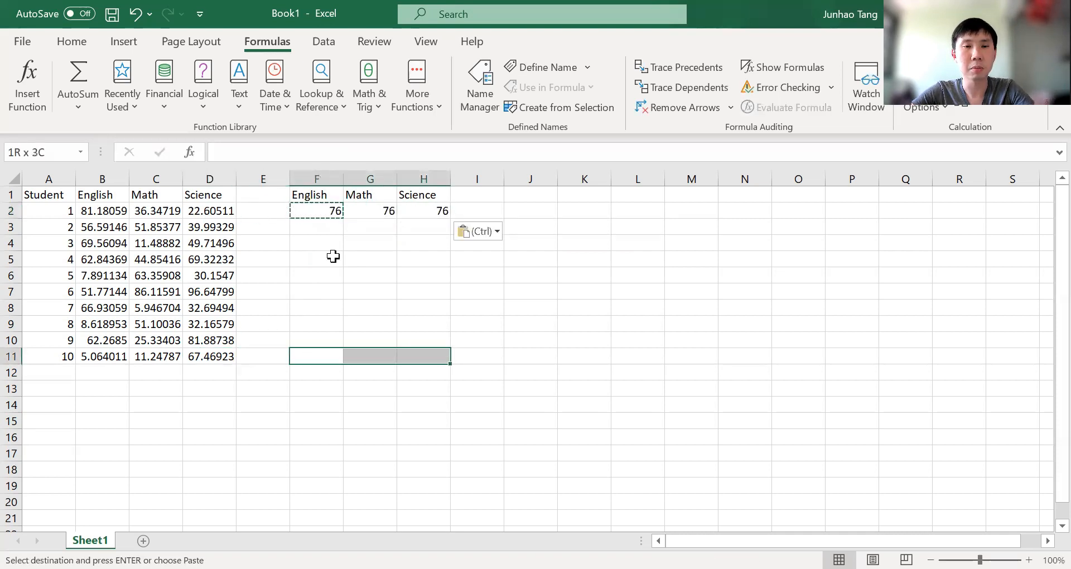
pyautogui.hotkey('ctrl', 'shift', 'Up')
pyautogui.press('F9')
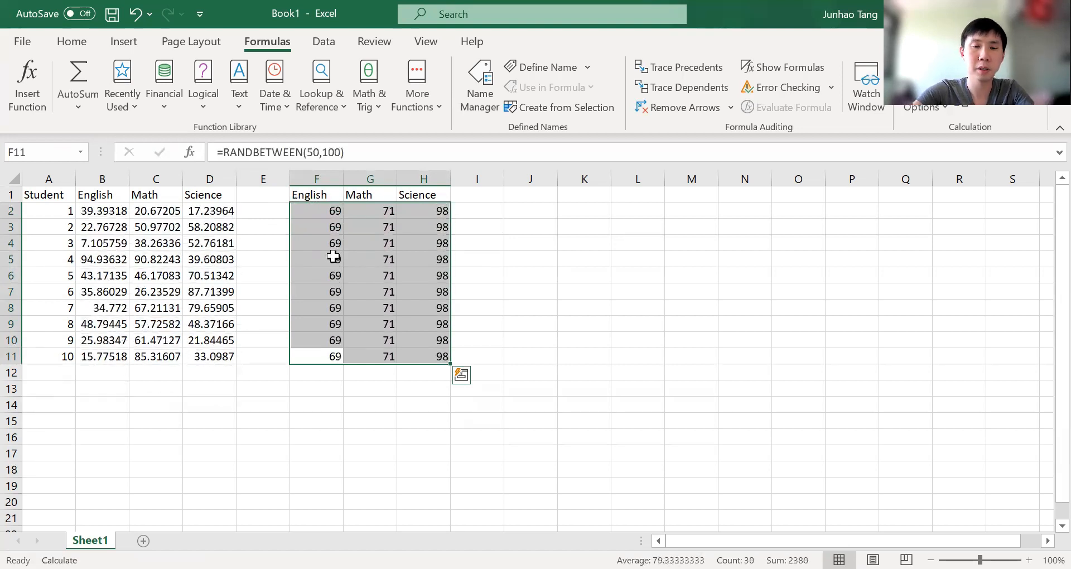
pyautogui.moveTo(337, 211); pyautogui.dragTo(574, 360)
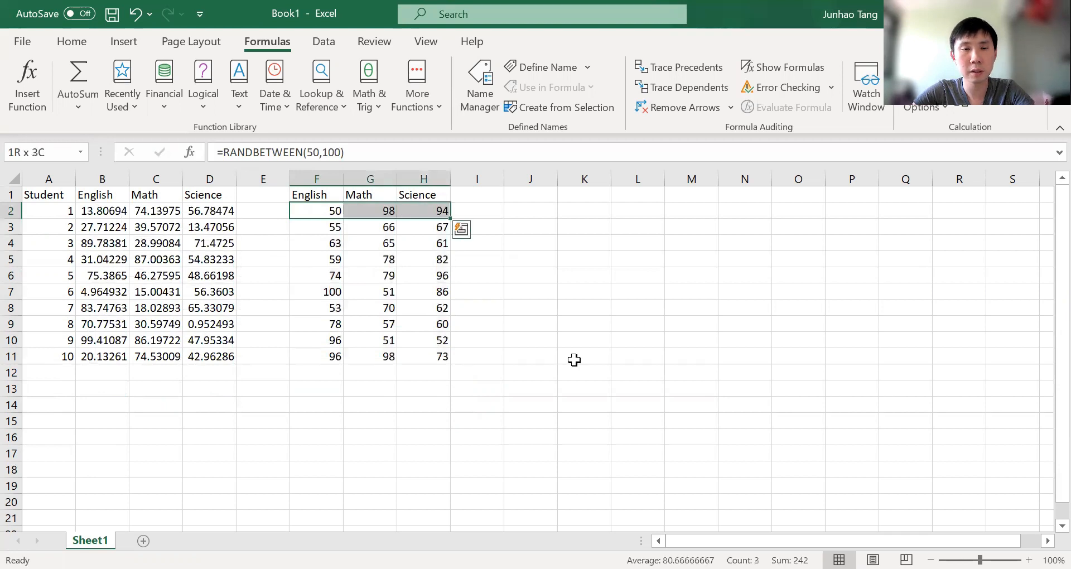
pyautogui.hotkey('ctrl', 'shift', 'Down')
pyautogui.hotkey('shift', 'BackSpace')
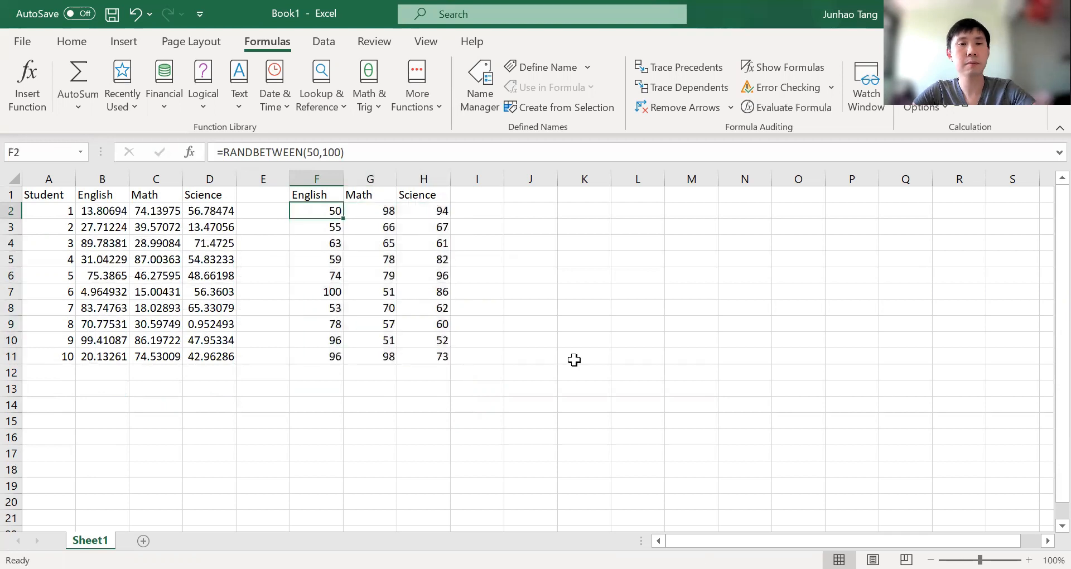